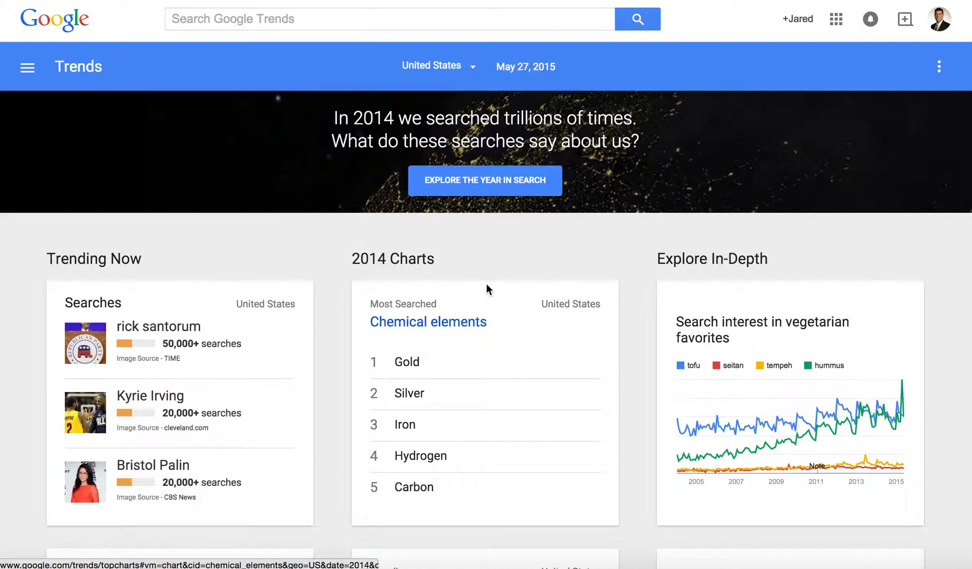
- Explore search interest over time for the search term "earthquake"
{"action": "left_click", "coordinate": [260, 20]}
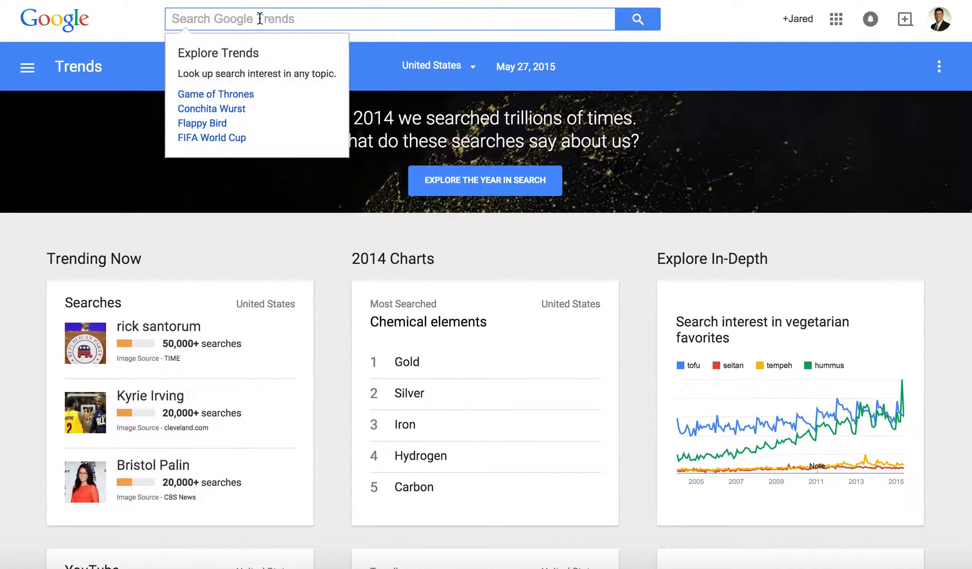
{"action": "type", "text": "earthw"}
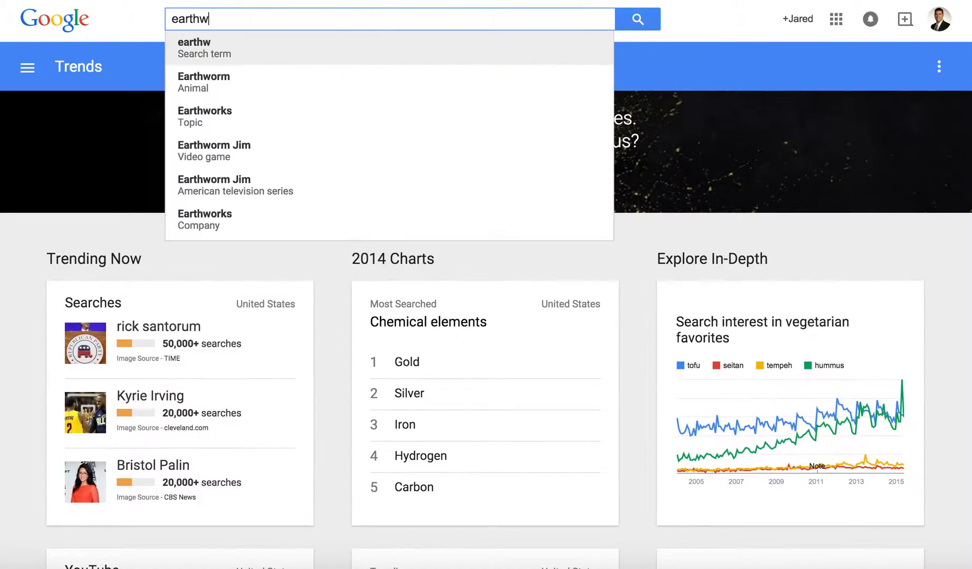
{"action": "key", "text": "BackSpace"}
{"action": "type", "text": "quat"}
{"action": "key", "text": "BackSpace"}
{"action": "type", "text": "ke"}
{"action": "key", "text": "Return"}
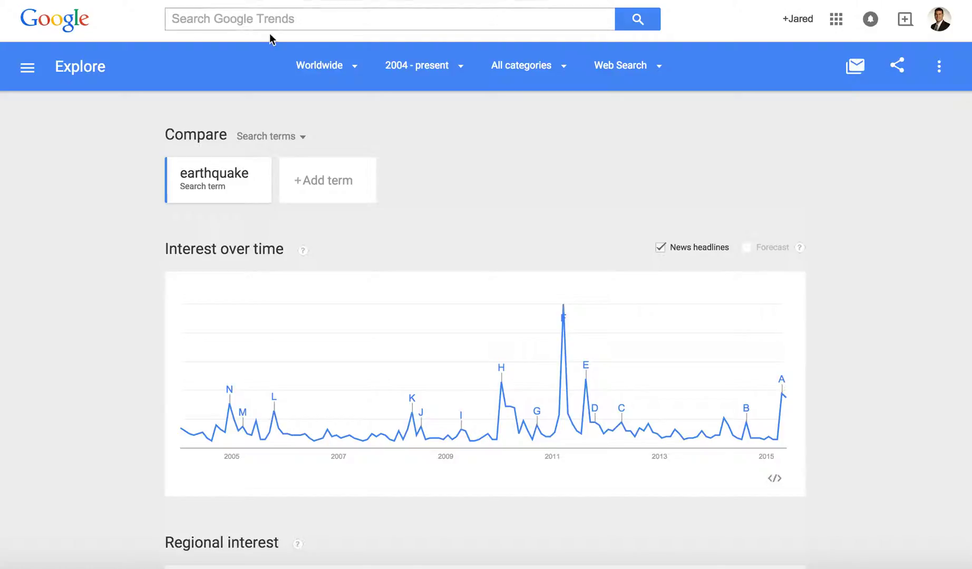
- Switch to Google Search and look up "march 2011 earthquake" to investigate the highest peak in the chart
{"action": "mouse_move", "coordinate": [562, 309]}
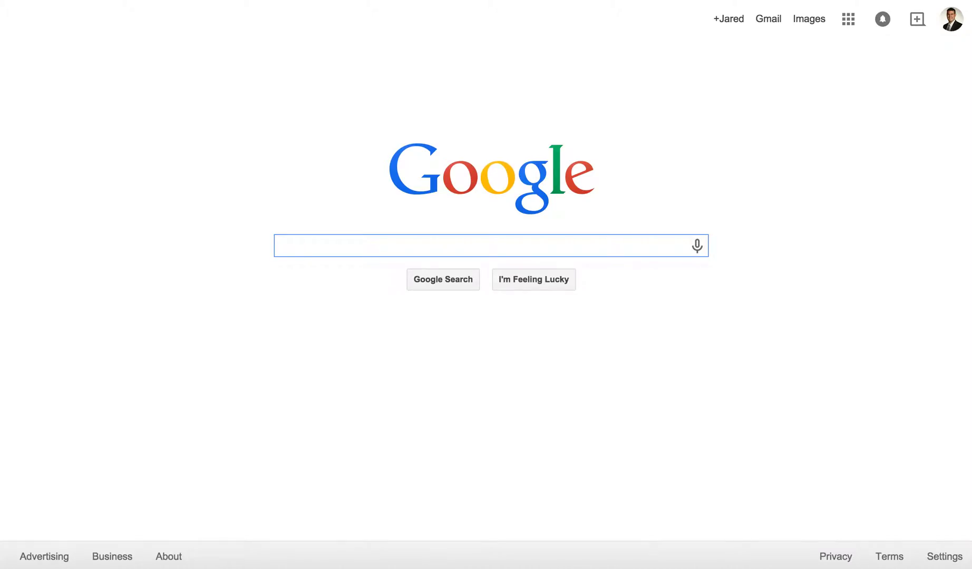
{"action": "type", "text": "Mac"}
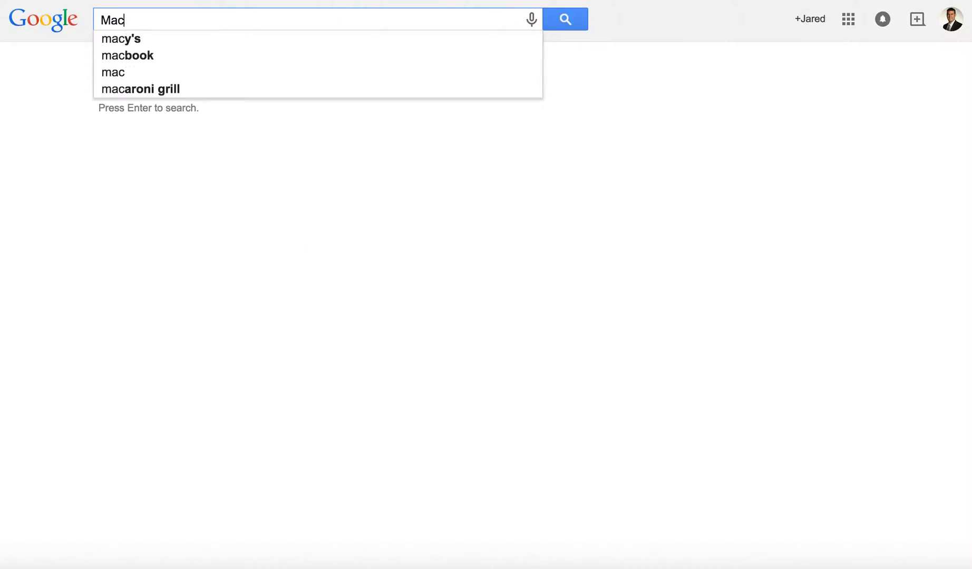
{"action": "key", "text": "BackSpace"}
{"action": "type", "text": "rch 201"}
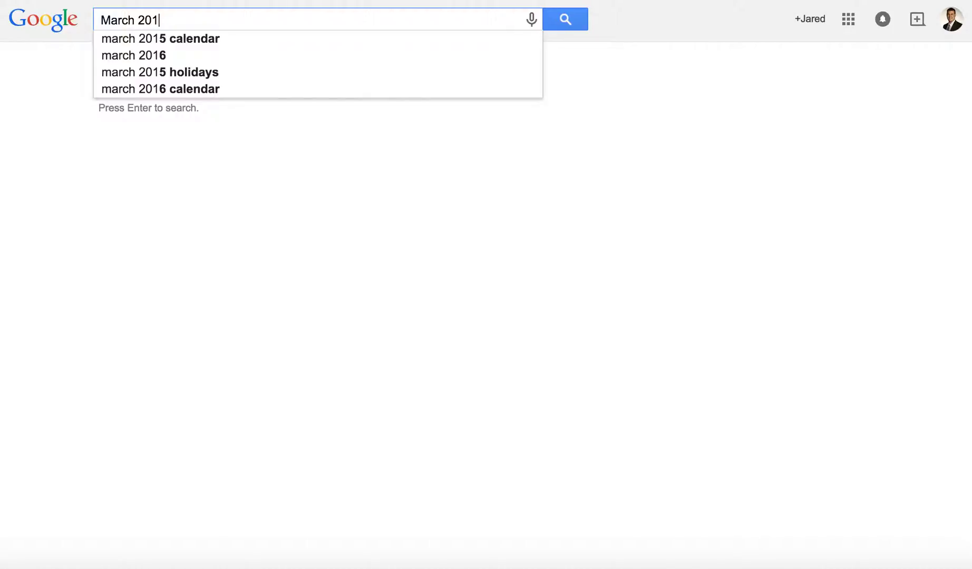
{"action": "type", "text": "1 ear"}
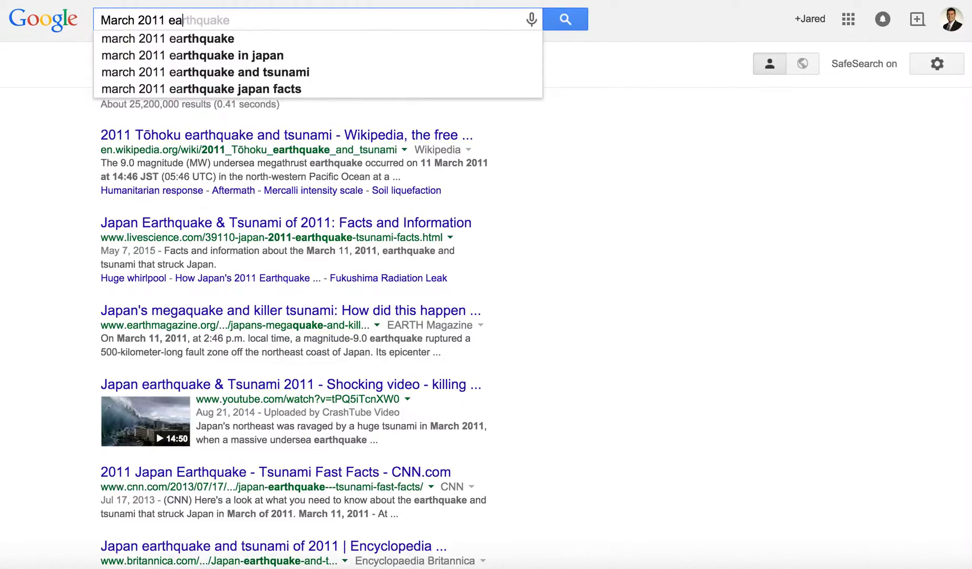
{"action": "key", "text": "Down"}
{"action": "key", "text": "Return"}
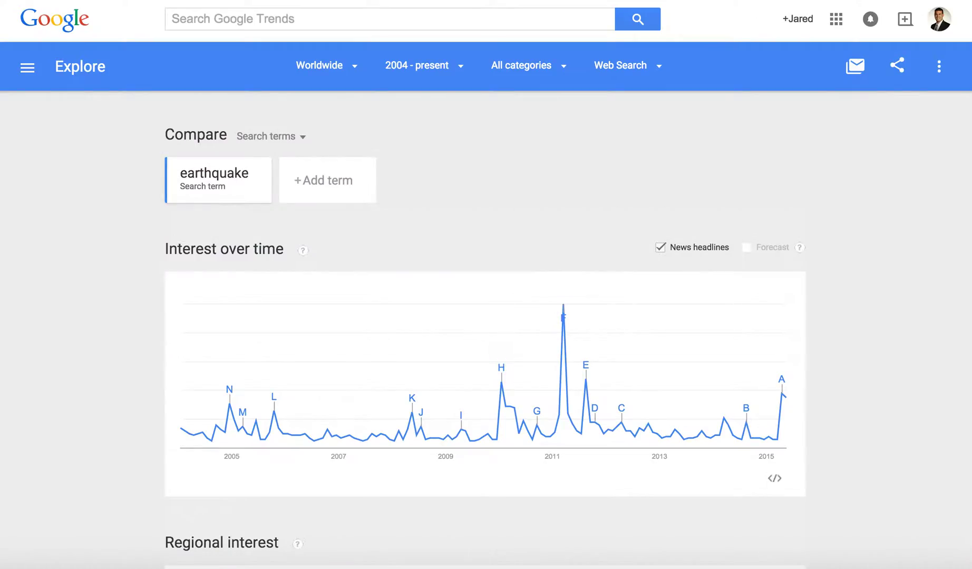
- Return to Google Trends and add "tsunami" as a second search term to compare with earthquake
{"action": "left_click", "coordinate": [311, 197]}
{"action": "type", "text": "tsu"}
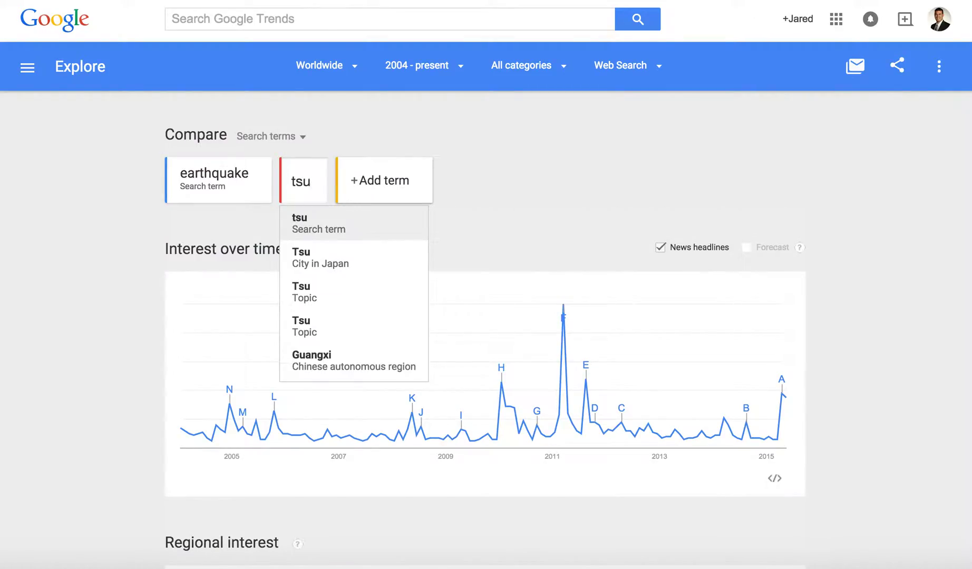
{"action": "type", "text": "nami"}
{"action": "key", "text": "Return"}
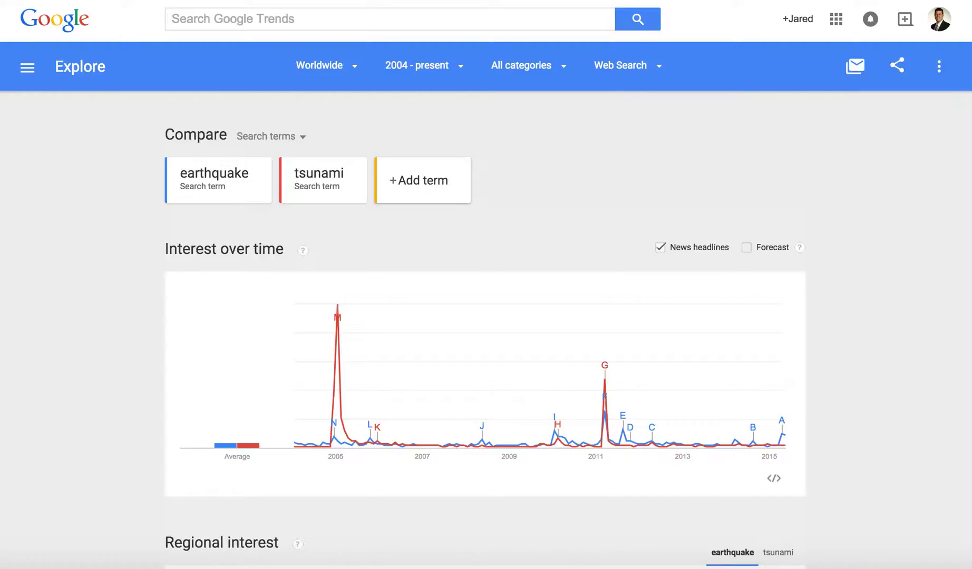
{"action": "mouse_move", "coordinate": [338, 318]}
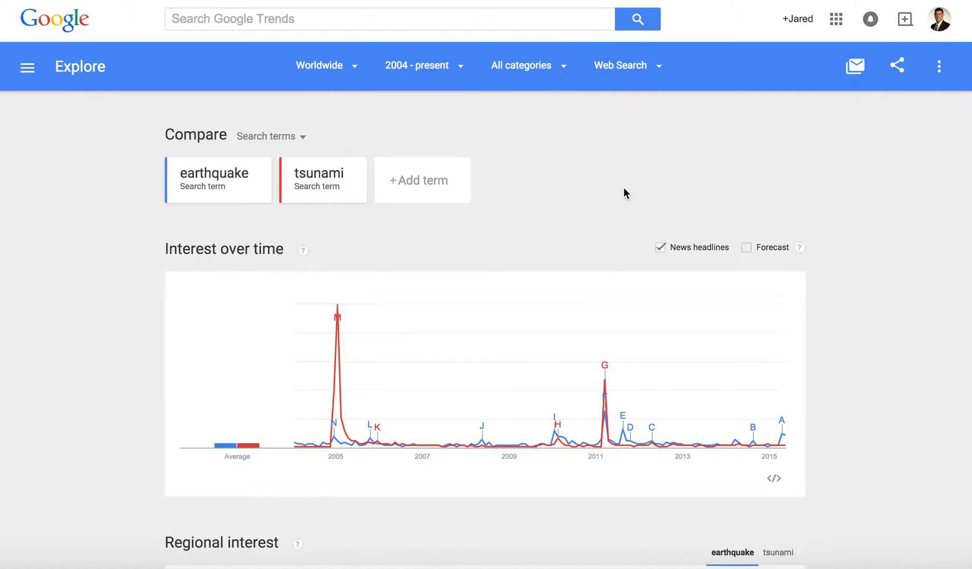
- Replace the earthquake and tsunami comparison terms with the single search term "solar flare"
{"action": "left_click", "coordinate": [353, 170]}
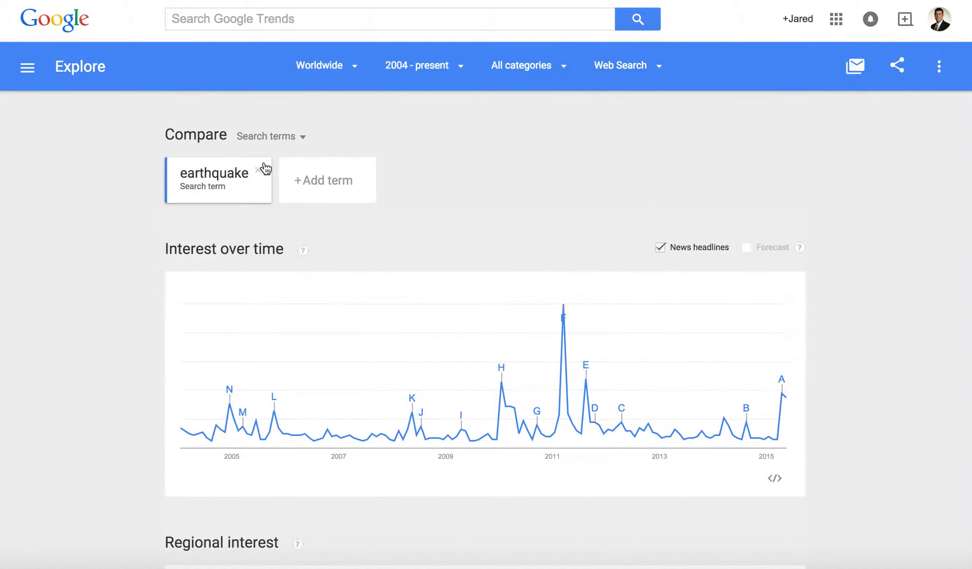
{"action": "left_click", "coordinate": [263, 168]}
{"action": "left_click", "coordinate": [191, 184]}
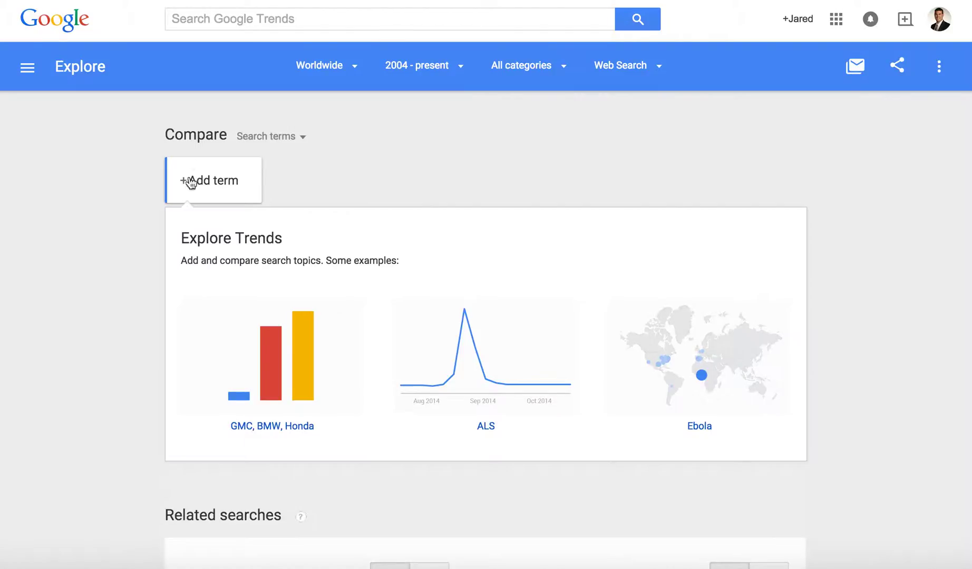
{"action": "left_click", "coordinate": [184, 182]}
{"action": "type", "text": "solar"}
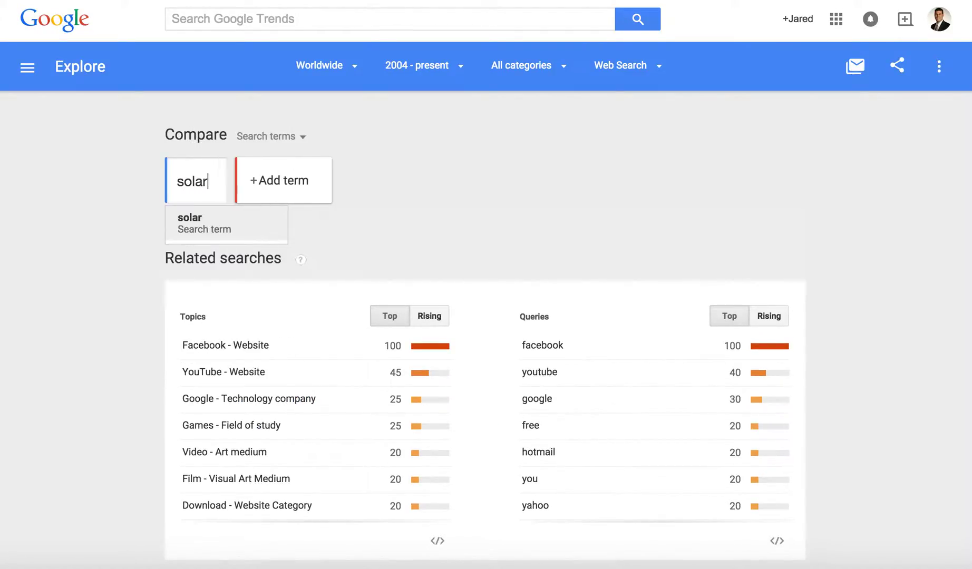
{"action": "type", "text": " flare"}
{"action": "key", "text": "Return"}
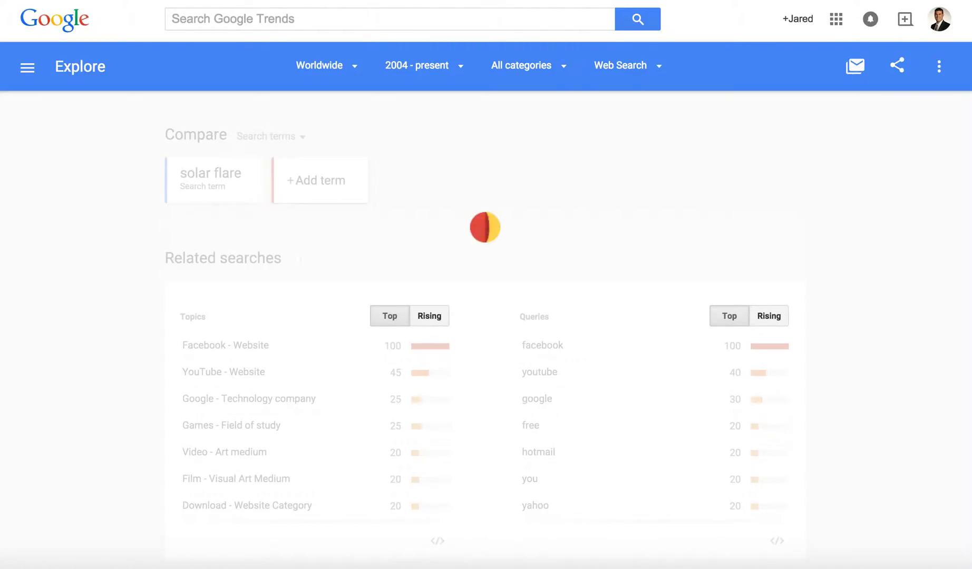
- Switch to Google Search, look up "march 2012 solar flare" and skim the results for events behind the peak
{"action": "mouse_move", "coordinate": [618, 310]}
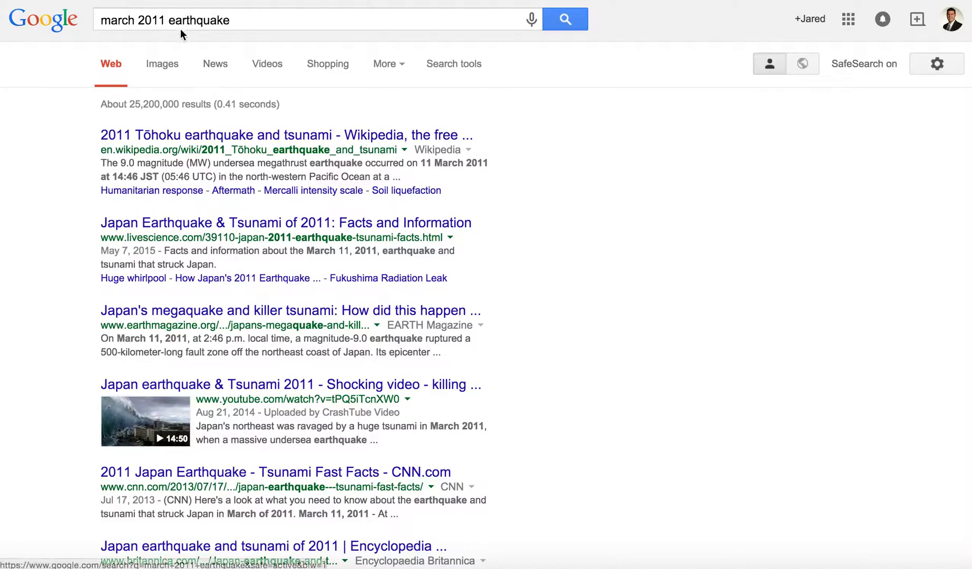
{"action": "left_click", "coordinate": [161, 21]}
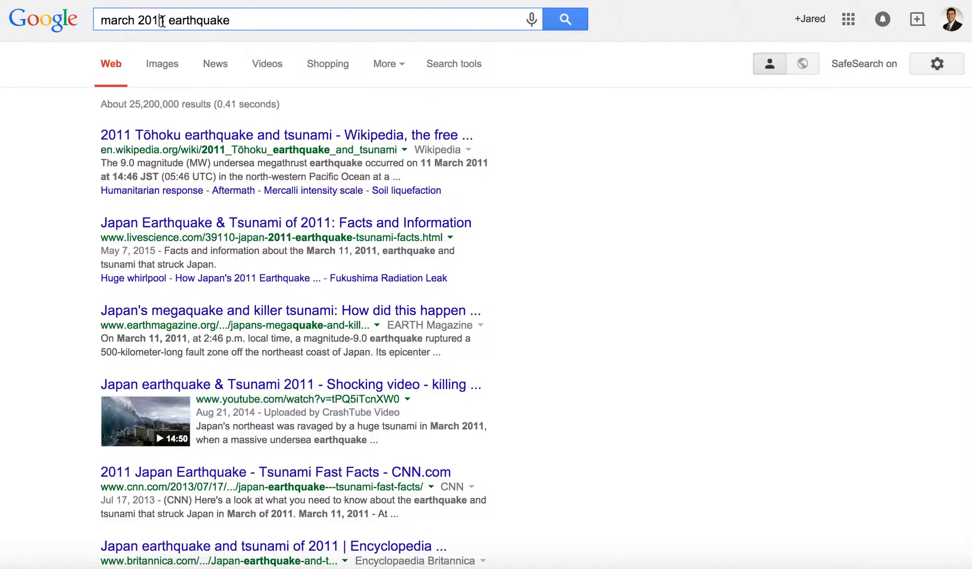
{"action": "key", "text": "BackSpace"}
{"action": "type", "text": "2"}
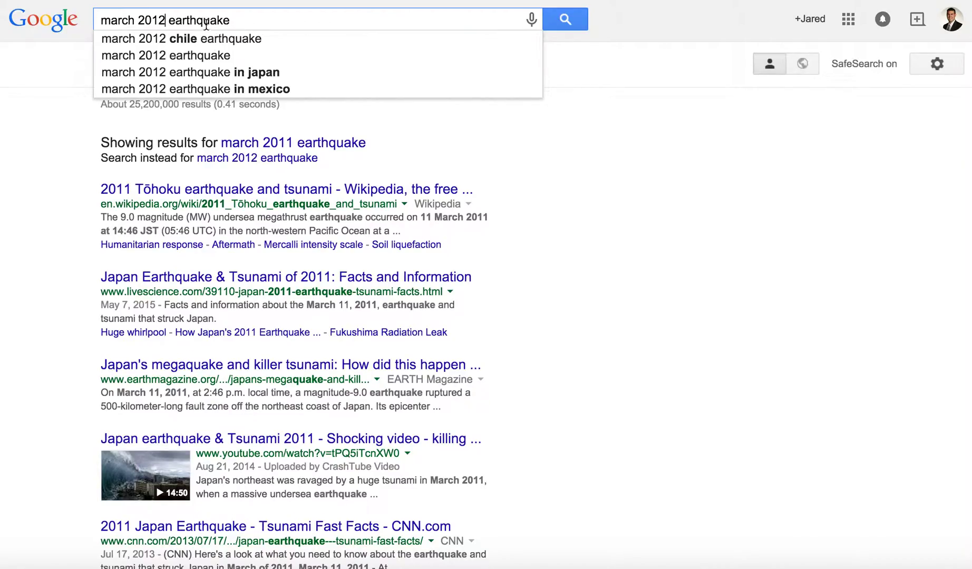
{"action": "double_click", "coordinate": [206, 21]}
{"action": "type", "text": "solar "}
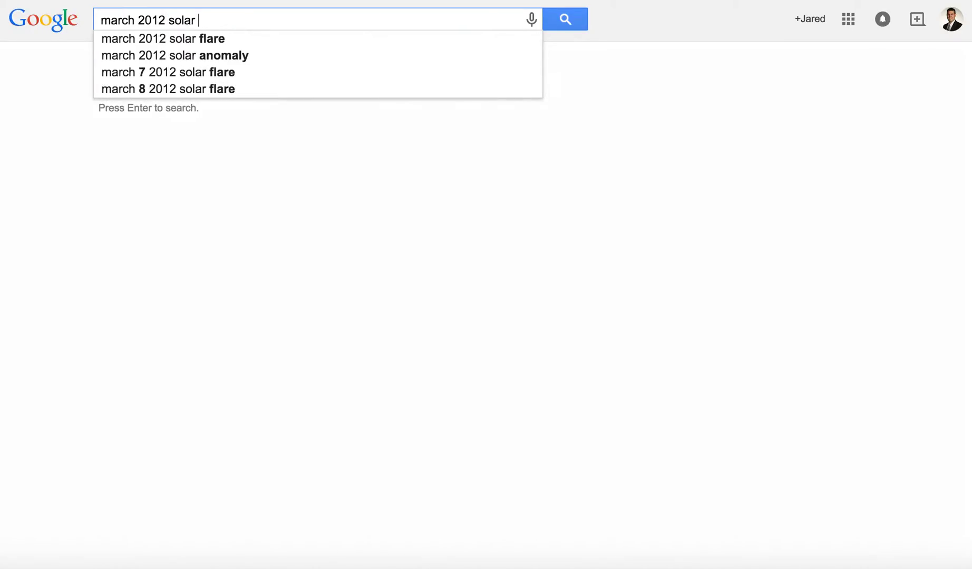
{"action": "type", "text": "flare"}
{"action": "key", "text": "Return"}
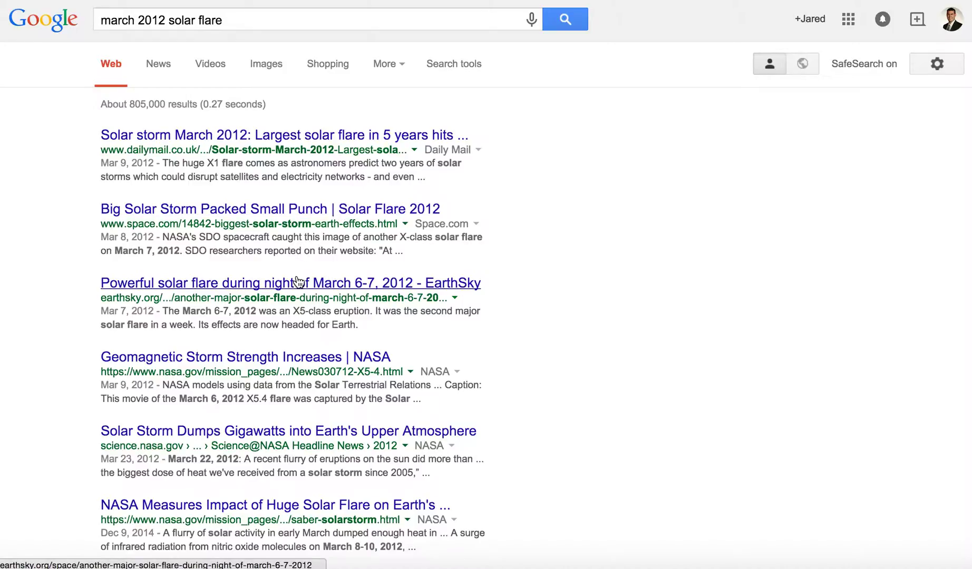
{"action": "scroll", "coordinate": [293, 357], "scroll_direction": "down", "scroll_amount": 1}
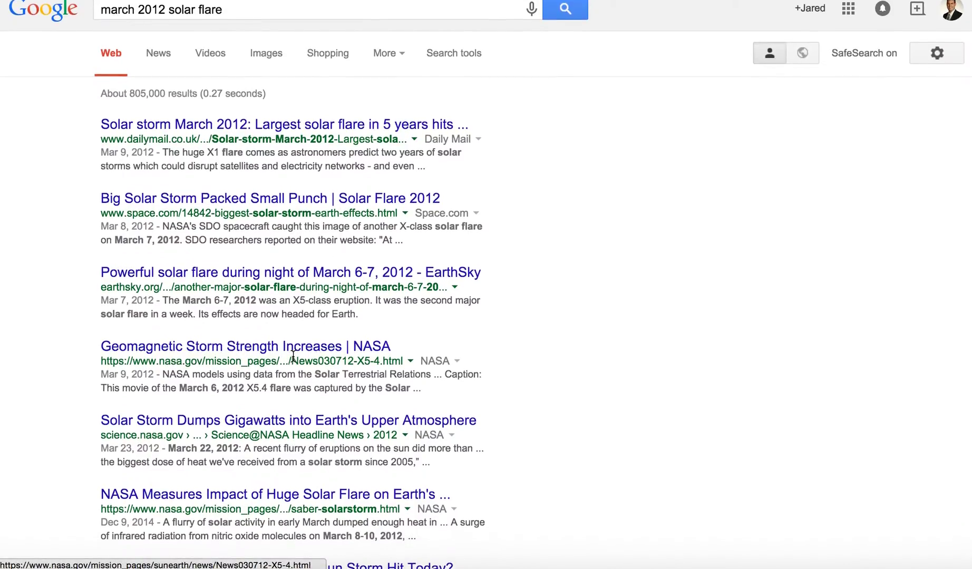
{"action": "scroll", "coordinate": [293, 356], "scroll_direction": "down", "scroll_amount": 5}
{"action": "scroll", "coordinate": [293, 356], "scroll_direction": "down", "scroll_amount": 4}
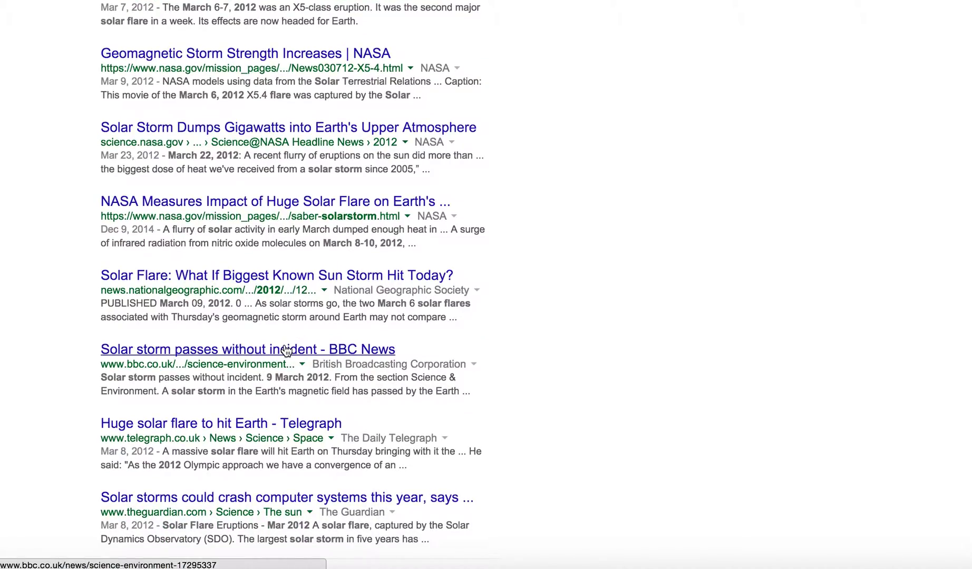
{"action": "scroll", "coordinate": [287, 350], "scroll_direction": "up", "scroll_amount": 10}
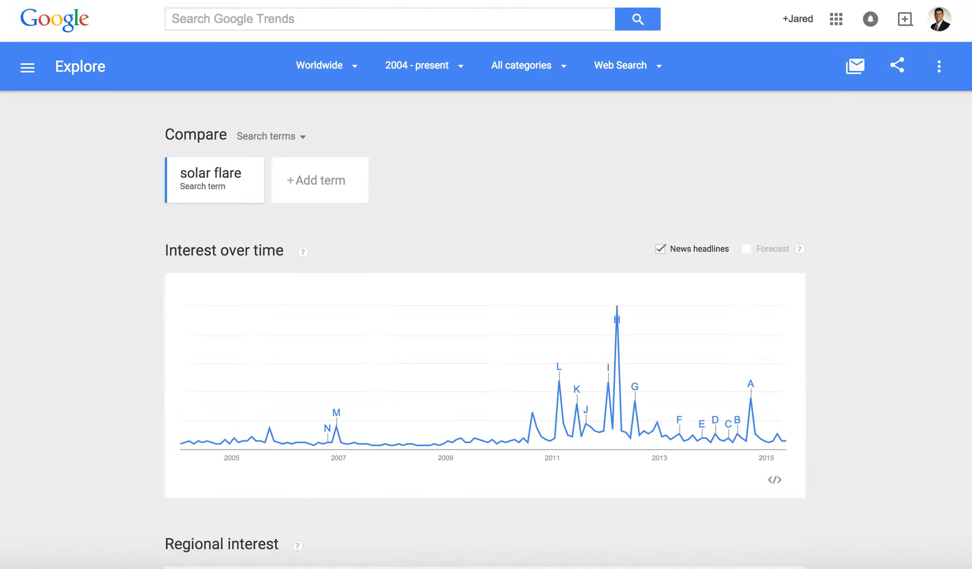
- Return to Google Trends and add "northern lights" as a search term to compare with solar flare
{"action": "left_click", "coordinate": [305, 182]}
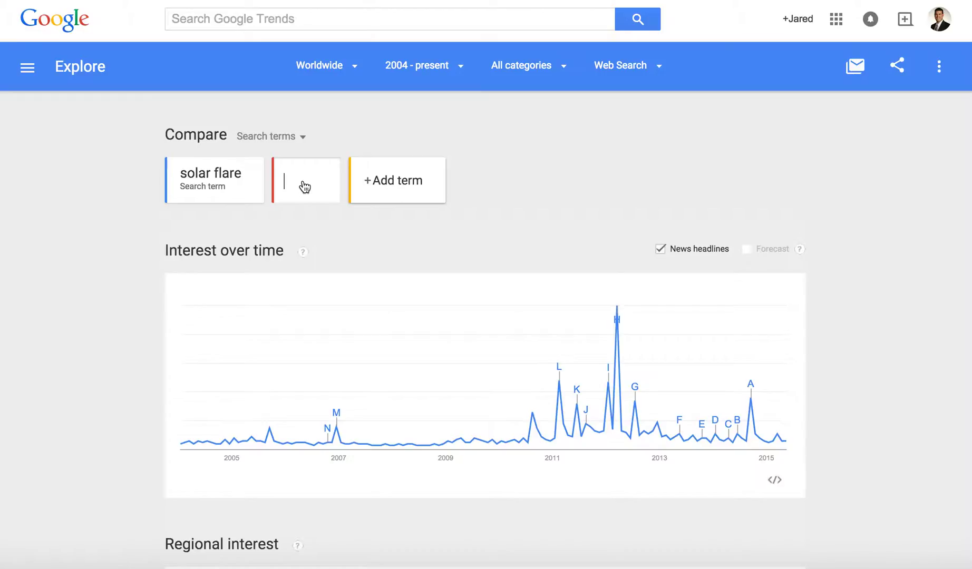
{"action": "type", "text": "north"}
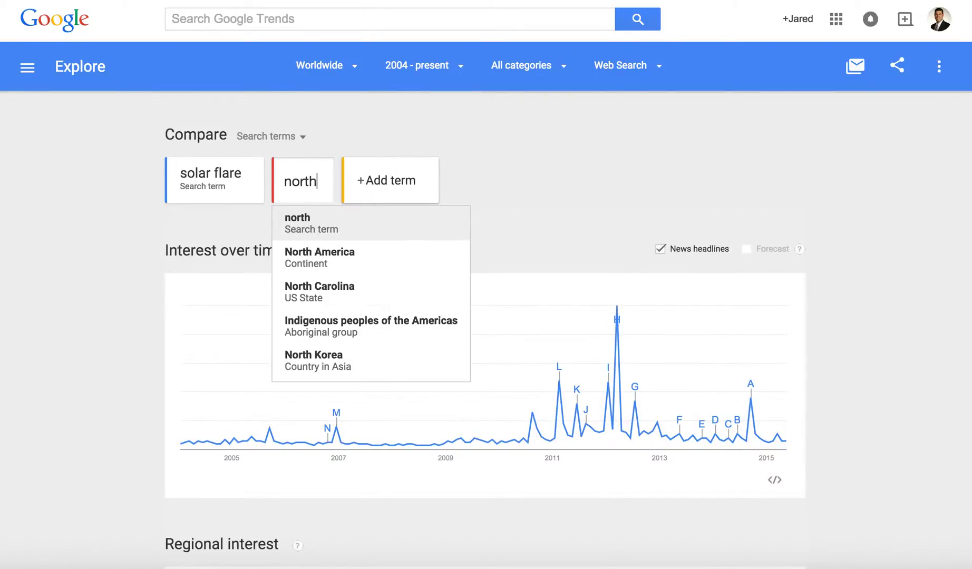
{"action": "type", "text": "ern lights"}
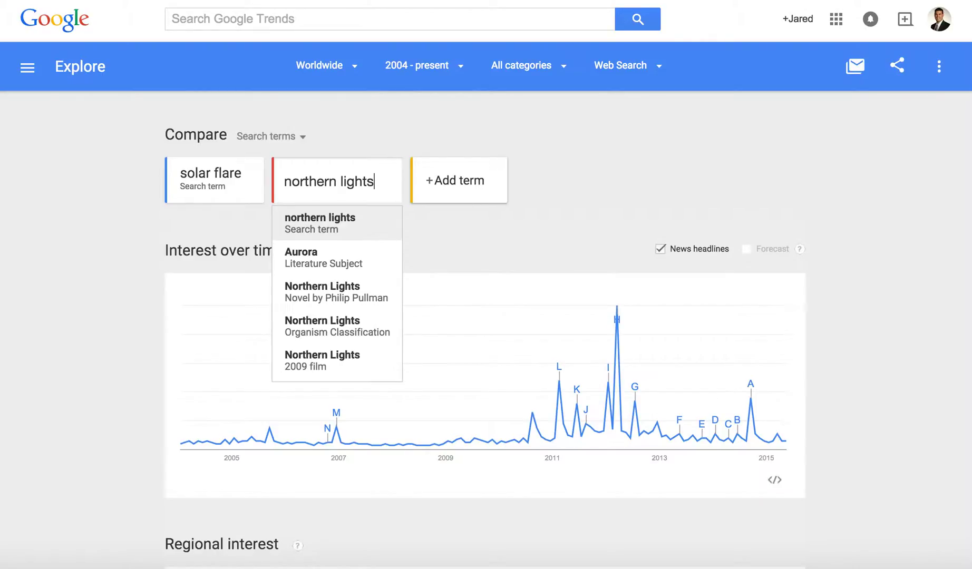
{"action": "key", "text": "Return"}
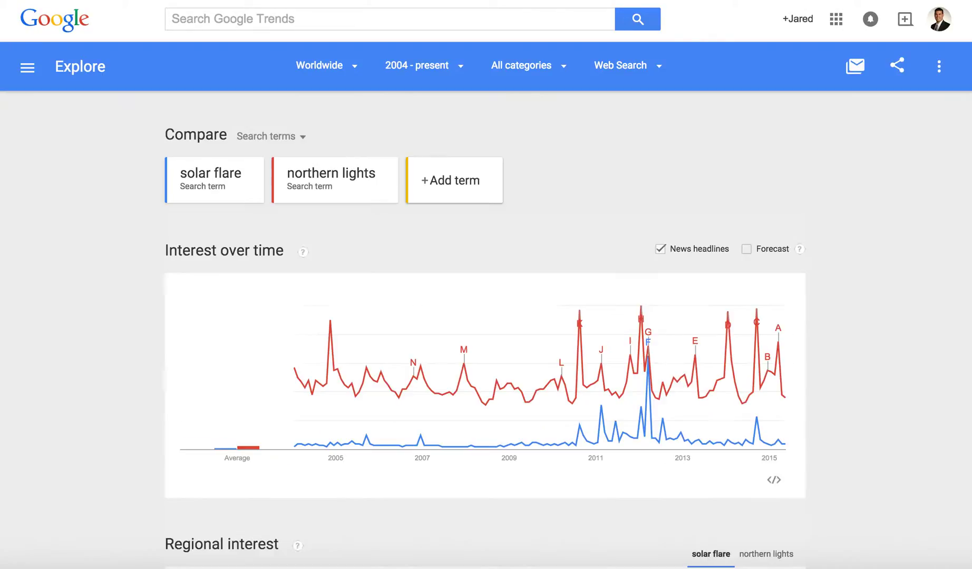
{"action": "mouse_move", "coordinate": [630, 350]}
{"action": "mouse_move", "coordinate": [645, 332]}
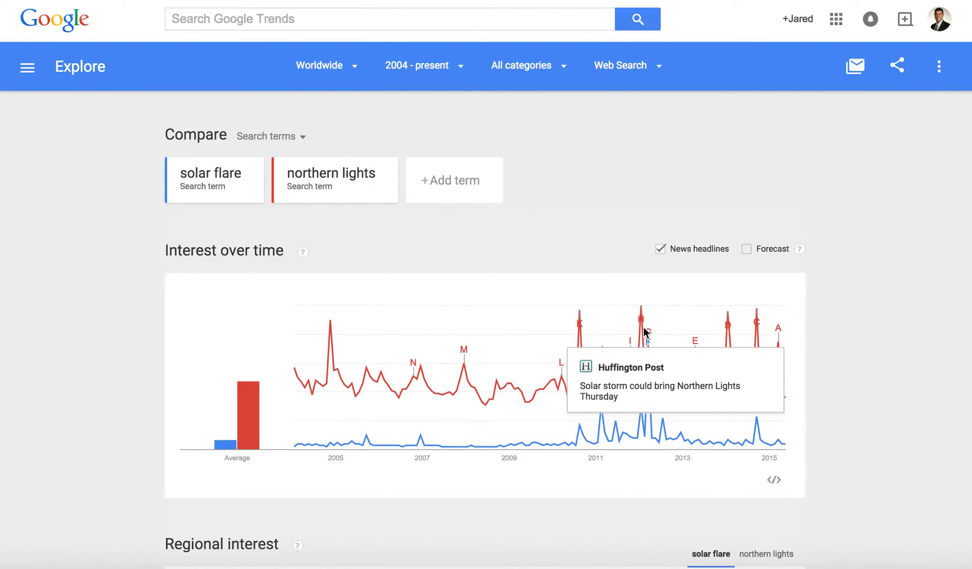
{"action": "mouse_move", "coordinate": [641, 313]}
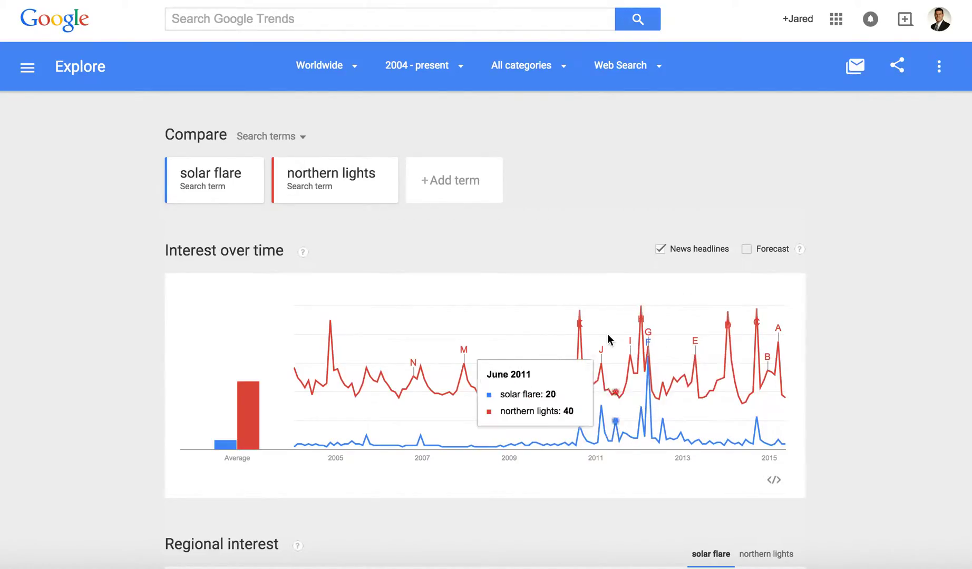
- Try "aurora" as a third comparison term, and remove it from the comparison
{"action": "left_click", "coordinate": [436, 187]}
{"action": "type", "text": "auro"}
{"action": "type", "text": "ra"}
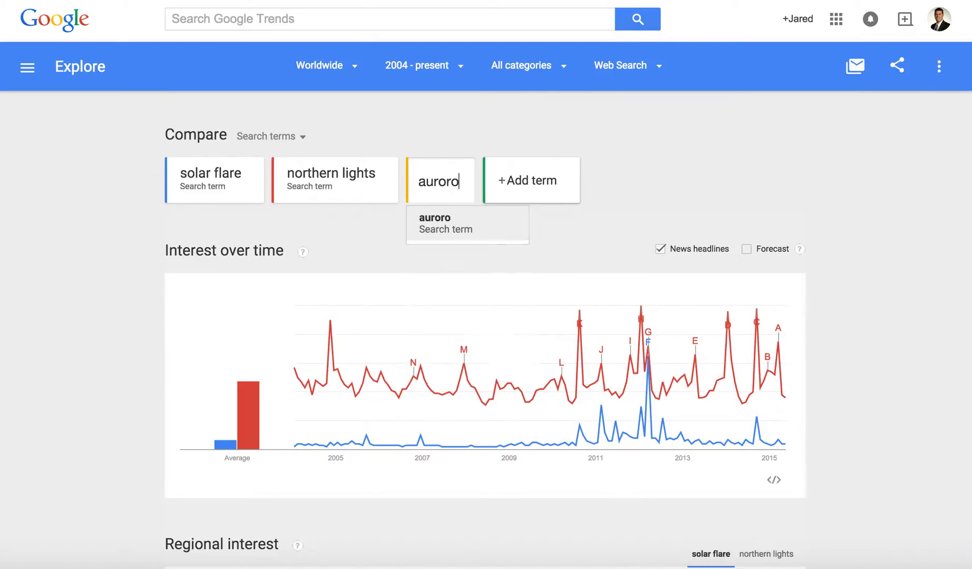
{"action": "key", "text": "Return"}
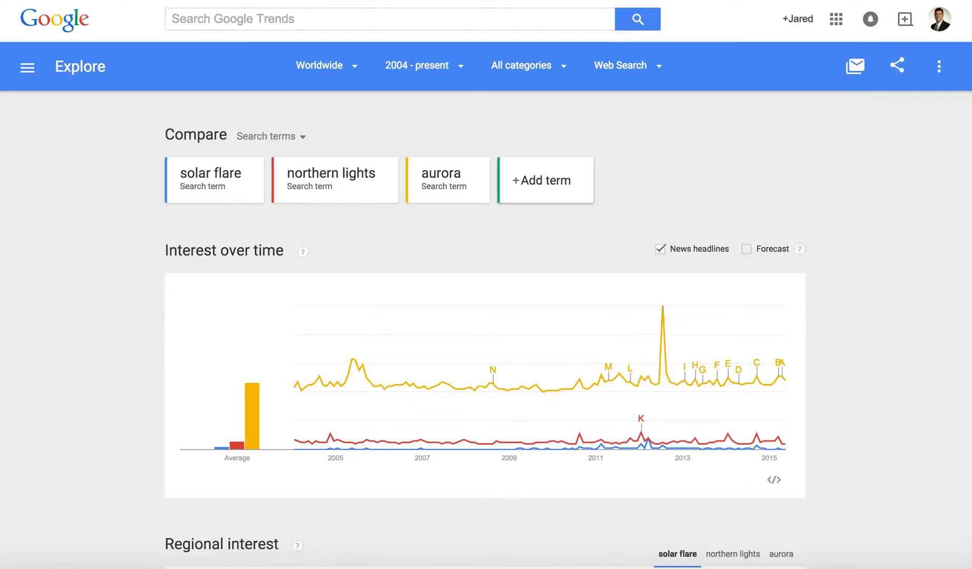
{"action": "left_click", "coordinate": [477, 174]}
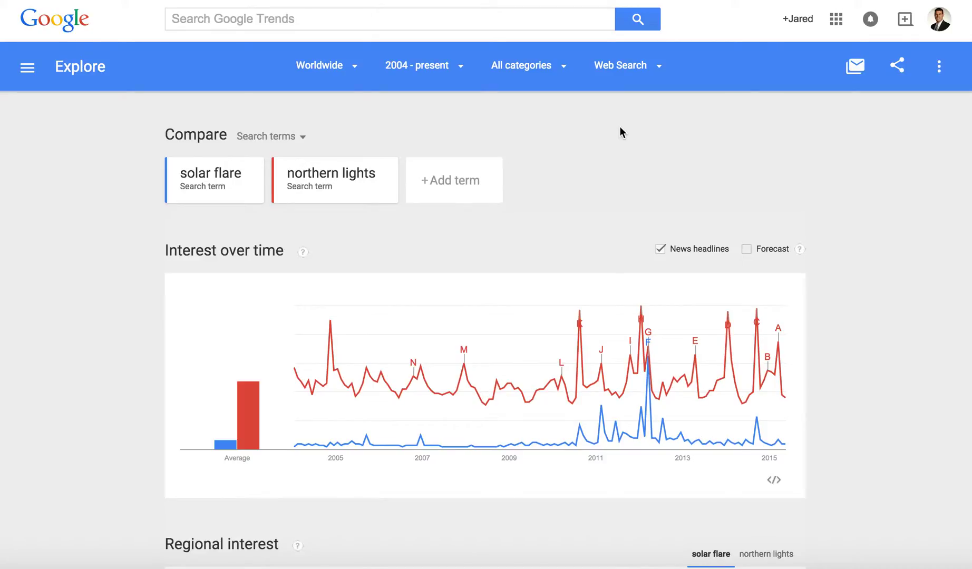
- Turn on the forecast in the interest over time chart for solar flare and northern lights
{"action": "left_click", "coordinate": [744, 249]}
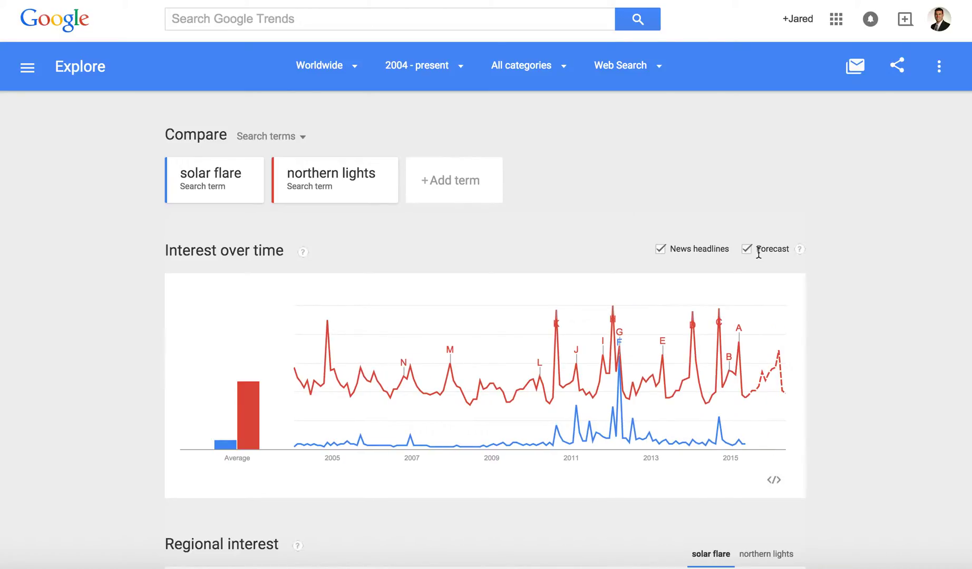